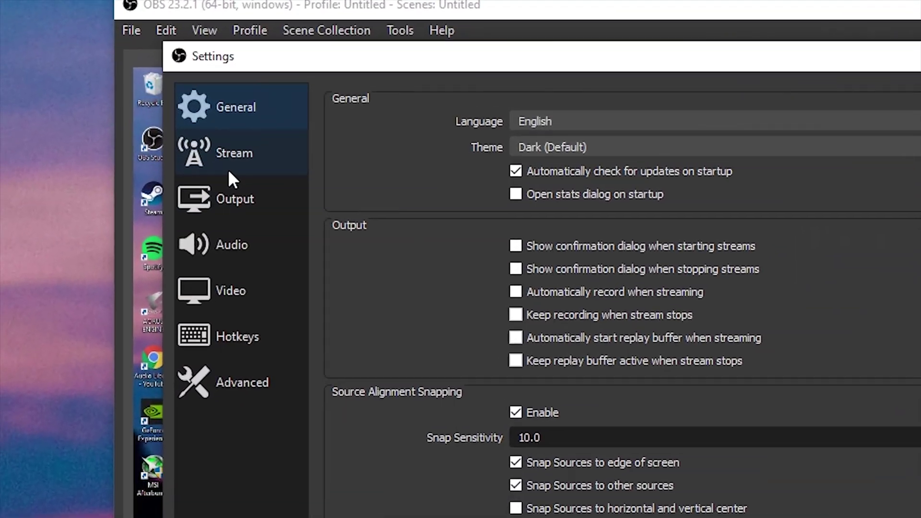
Step: Change the recording format in Output > Recording from mp4 to mkv, then close Settings
{"action": "left_click", "coordinate": [232, 199]}
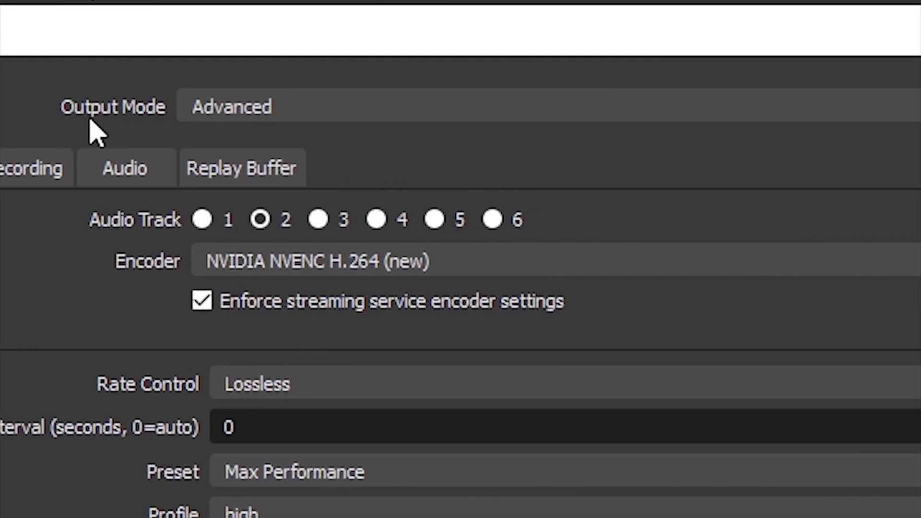
{"action": "left_click", "coordinate": [27, 169]}
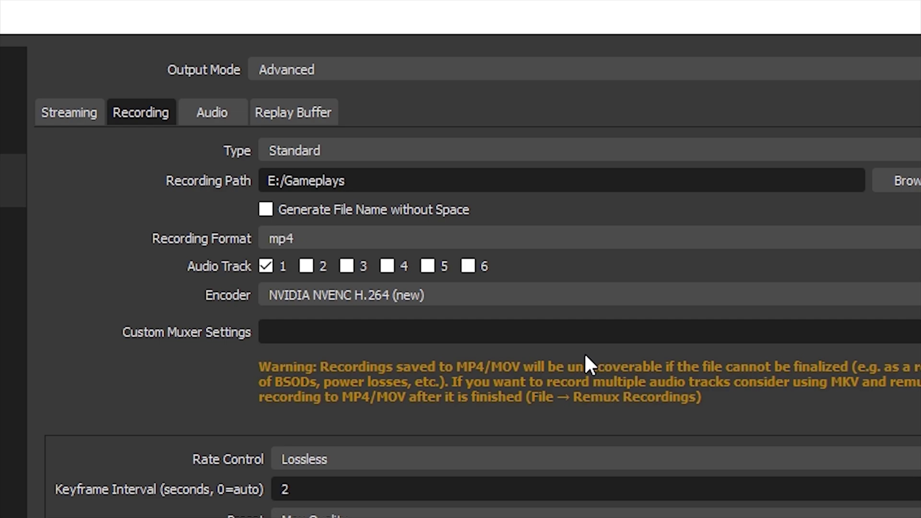
{"action": "left_click", "coordinate": [387, 239]}
{"action": "left_click", "coordinate": [346, 301]}
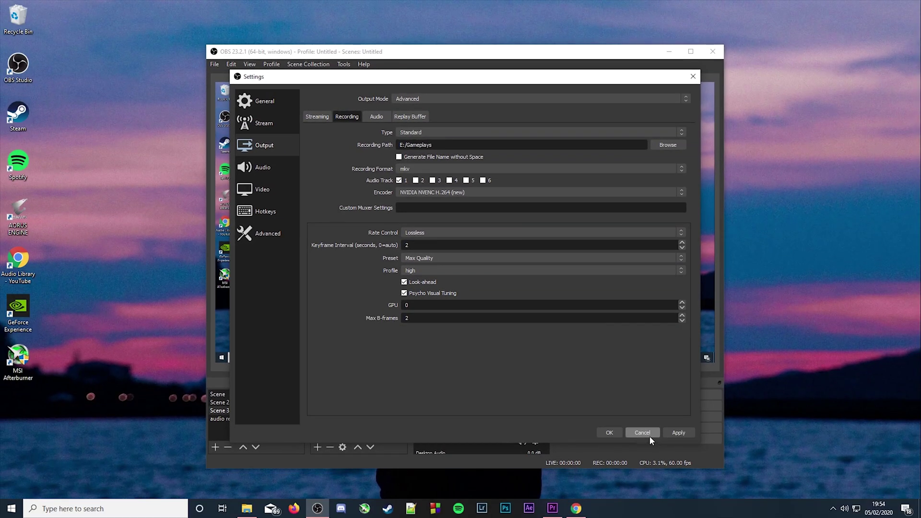
{"action": "left_click", "coordinate": [657, 455]}
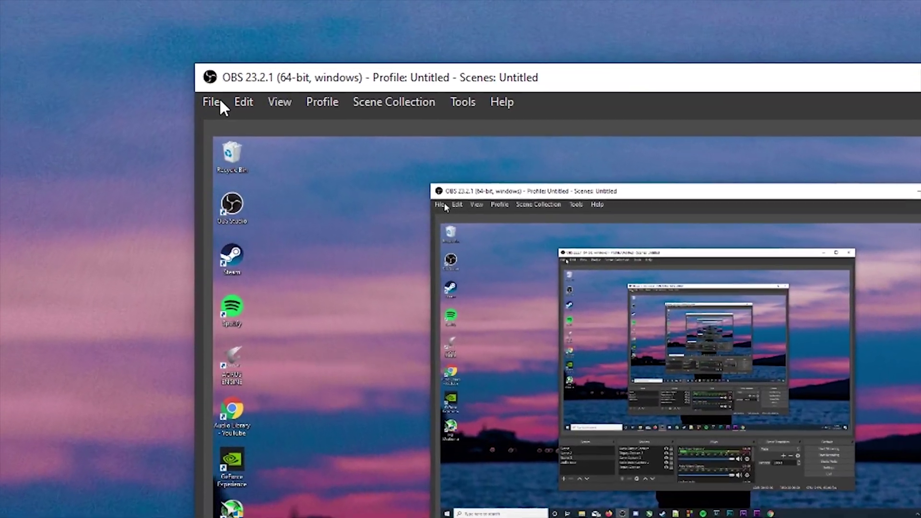
{"action": "left_click", "coordinate": [227, 63]}
{"action": "mouse_move", "coordinate": [211, 113]}
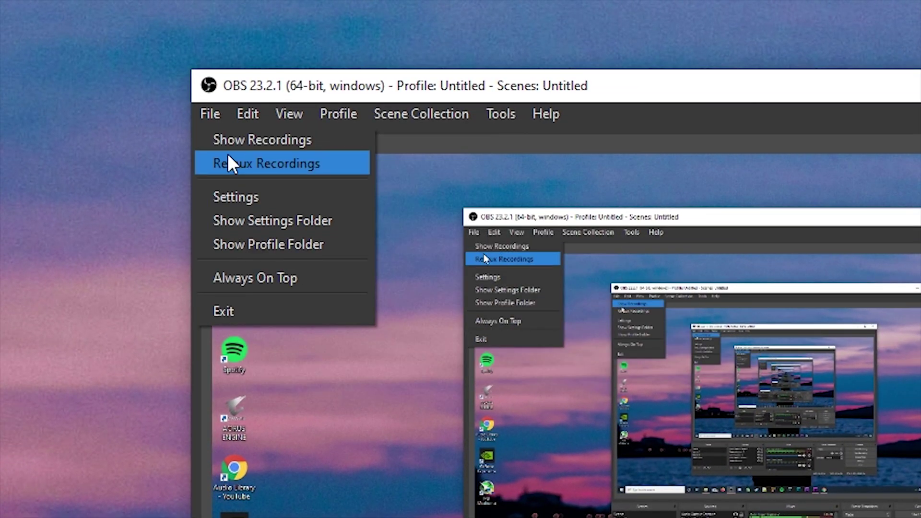
{"action": "left_click", "coordinate": [231, 163]}
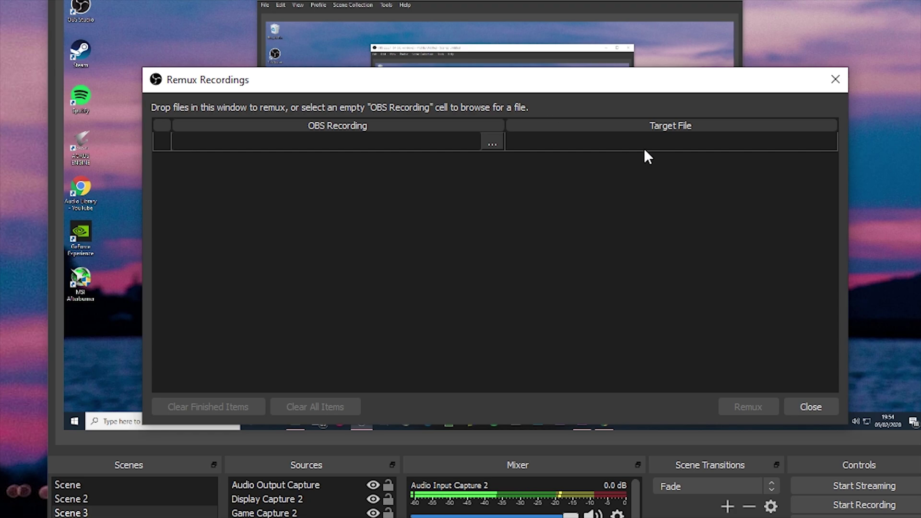
{"action": "left_click", "coordinate": [502, 145]}
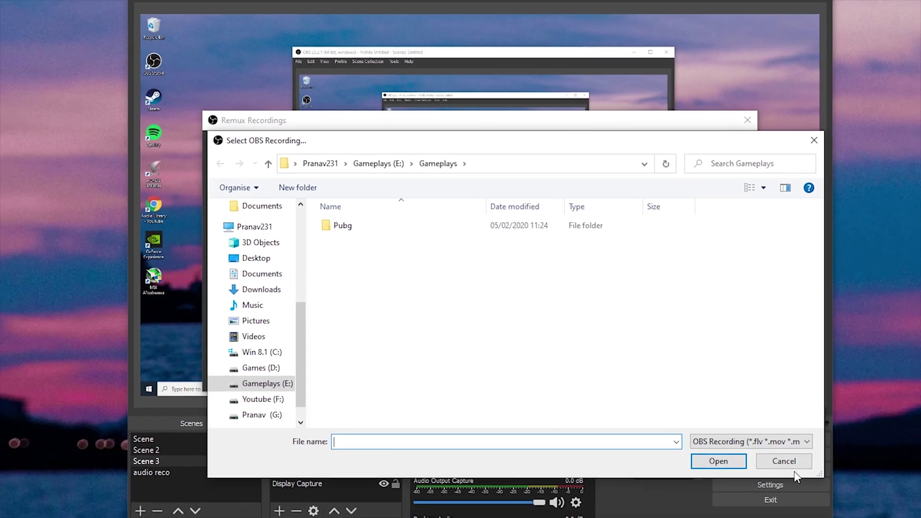
{"action": "left_click", "coordinate": [782, 459]}
Step: Close the remux window and reopen Output > Recording, keeping NVIDIA NVENC H.264 (new) as encoder
{"action": "left_click", "coordinate": [745, 121]}
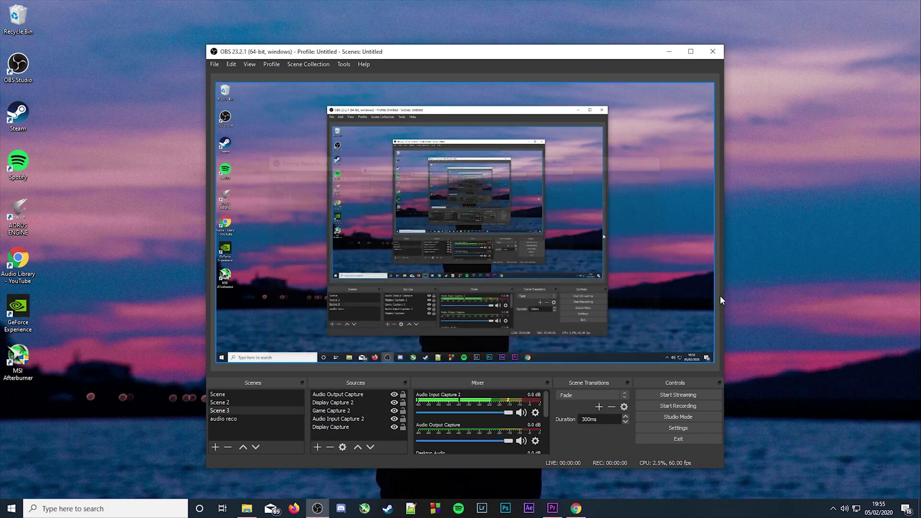
{"action": "left_click", "coordinate": [691, 428]}
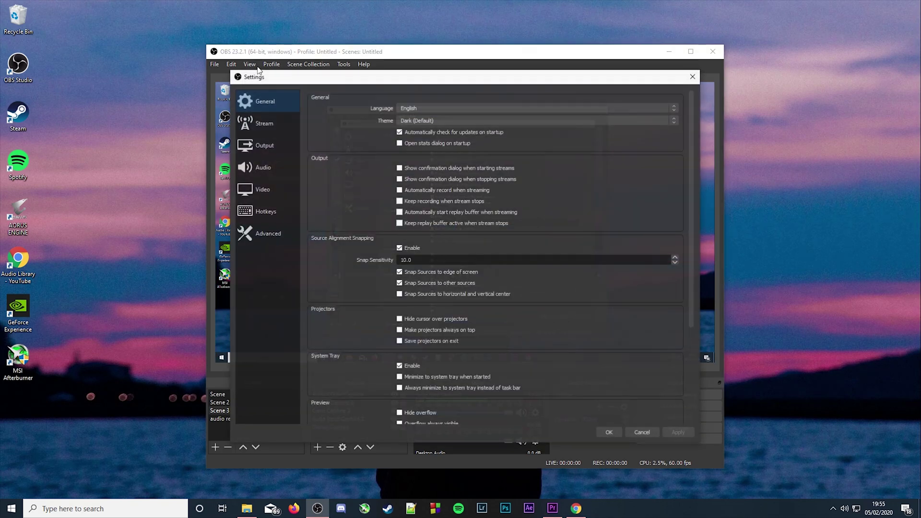
{"action": "left_click", "coordinate": [268, 167]}
{"action": "left_click", "coordinate": [267, 145]}
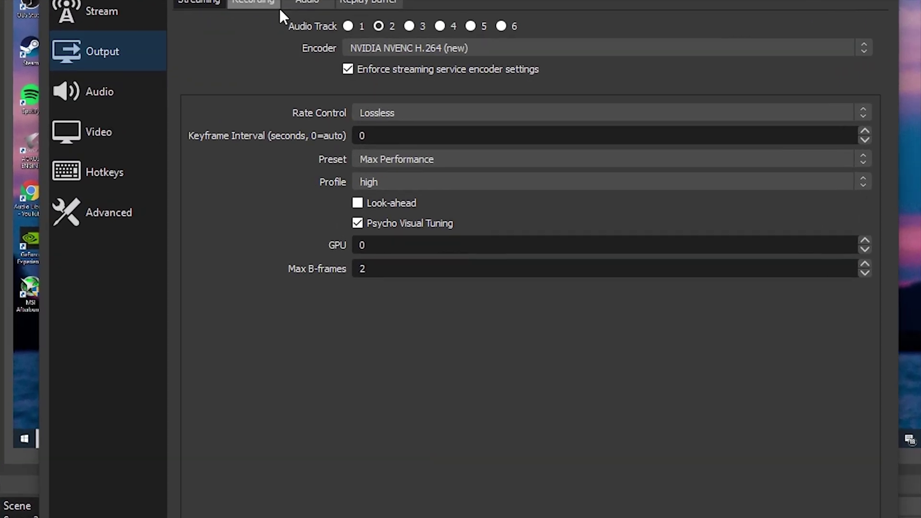
{"action": "left_click", "coordinate": [276, 4]}
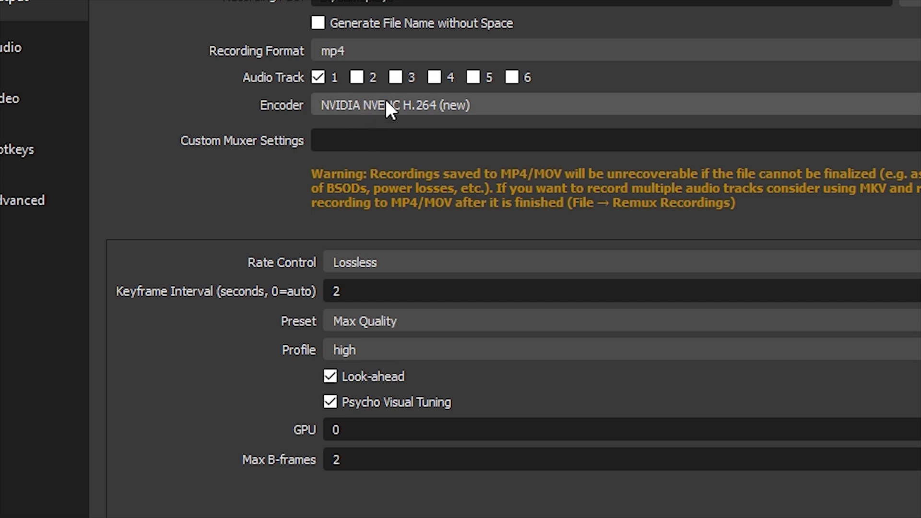
{"action": "left_click", "coordinate": [410, 105]}
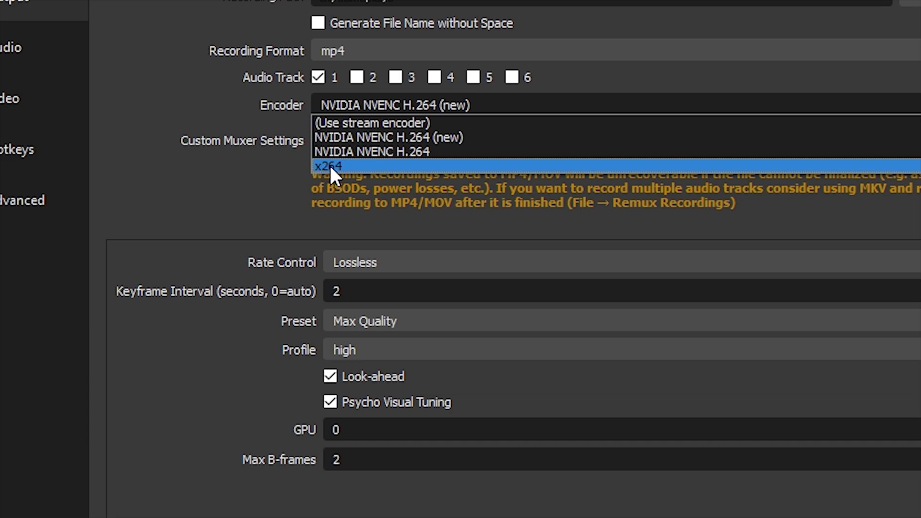
{"action": "left_click", "coordinate": [422, 119]}
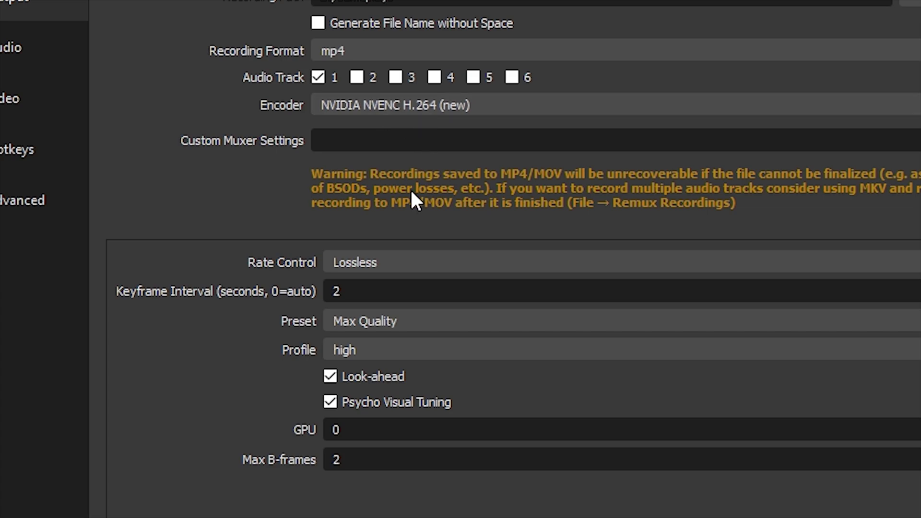
{"action": "left_click", "coordinate": [359, 260]}
{"action": "left_click", "coordinate": [362, 259]}
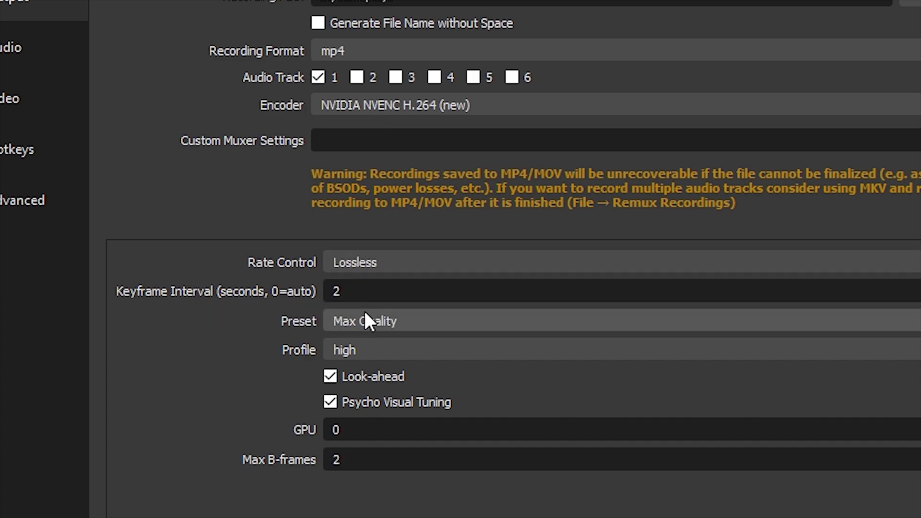
{"action": "left_click", "coordinate": [390, 321]}
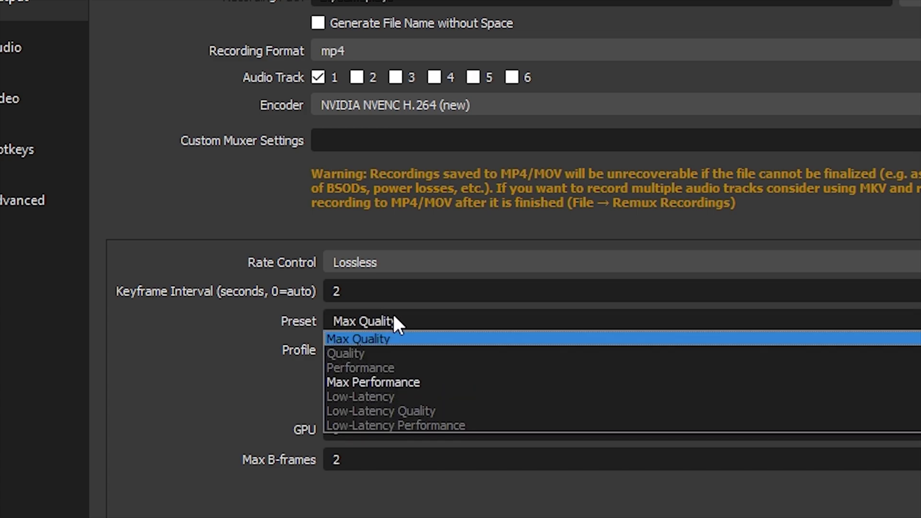
{"action": "left_click", "coordinate": [401, 338]}
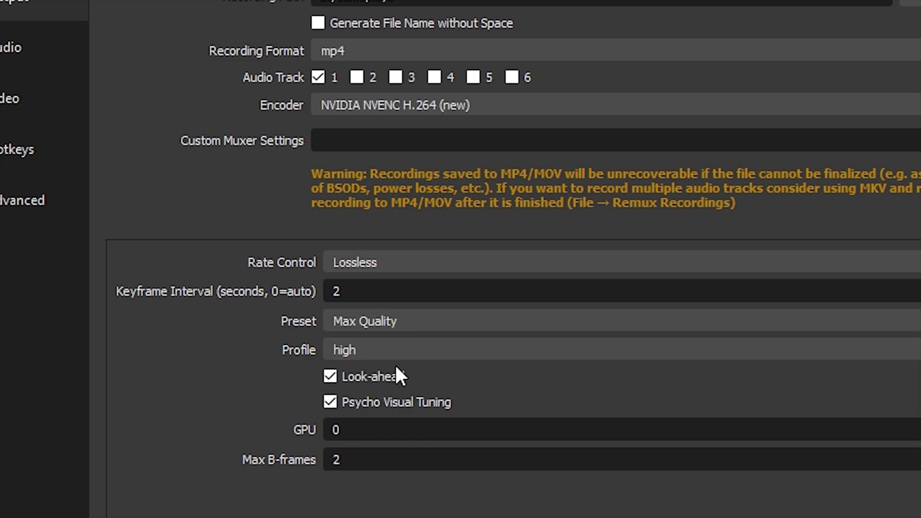
{"action": "left_click", "coordinate": [356, 355]}
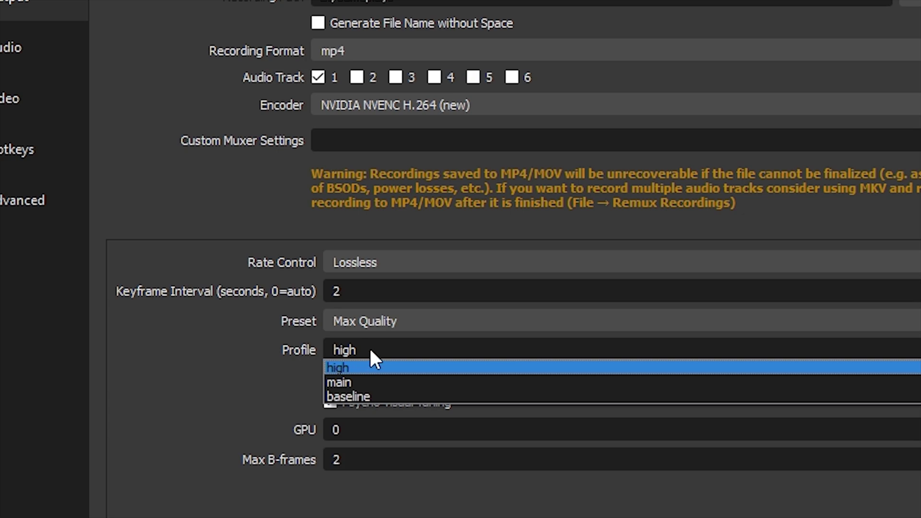
{"action": "left_click", "coordinate": [372, 367]}
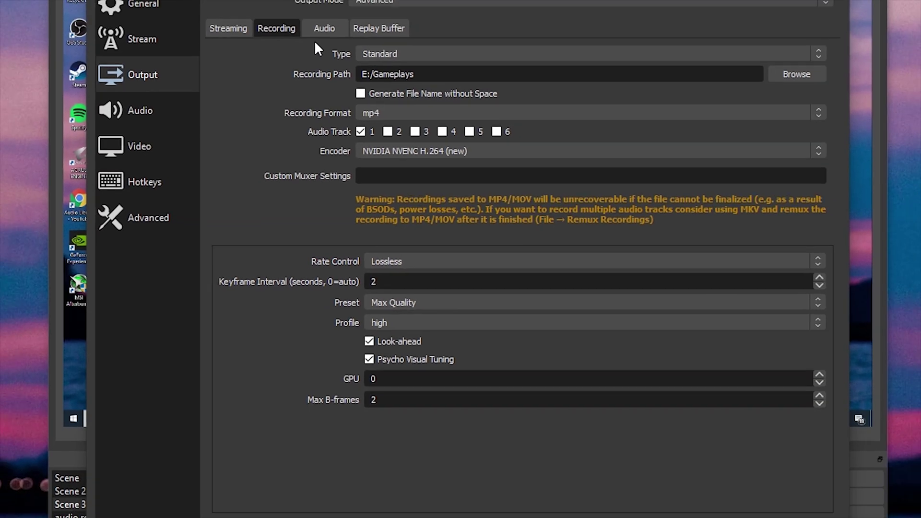
Step: Check the 320 audio bitrate on all tracks in Output's Audio tab
{"action": "left_click", "coordinate": [323, 27]}
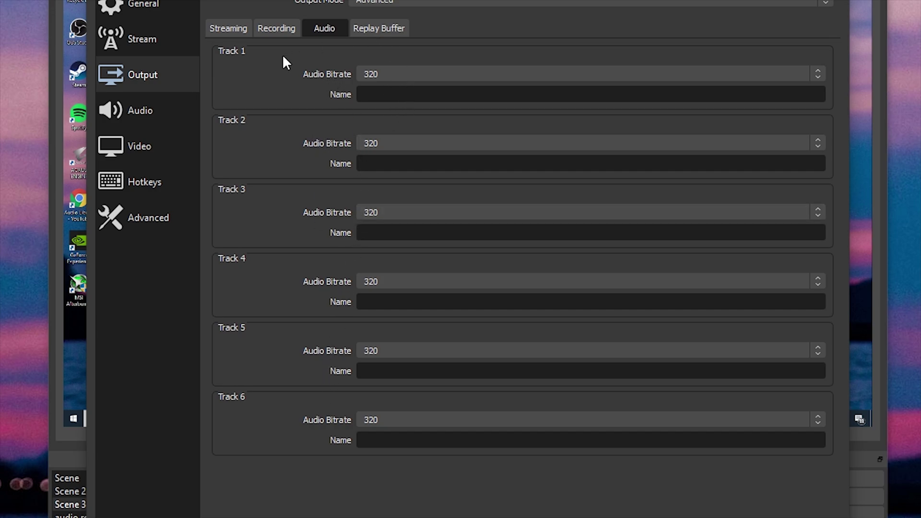
{"action": "left_click", "coordinate": [167, 121]}
{"action": "left_click", "coordinate": [182, 144]}
{"action": "left_click", "coordinate": [184, 114]}
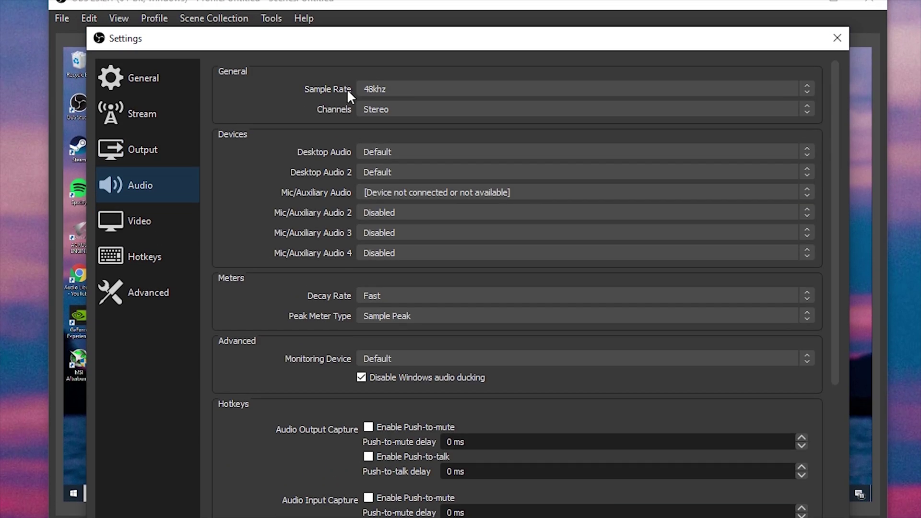
Step: Keep the 48khz sample rate and Stereo channels on the Audio page
{"action": "left_click", "coordinate": [382, 90]}
{"action": "left_click", "coordinate": [382, 88]}
{"action": "left_click", "coordinate": [382, 87]}
{"action": "left_click", "coordinate": [387, 90]}
{"action": "left_click", "coordinate": [376, 108]}
{"action": "left_click", "coordinate": [376, 108]}
{"action": "left_click", "coordinate": [170, 220]}
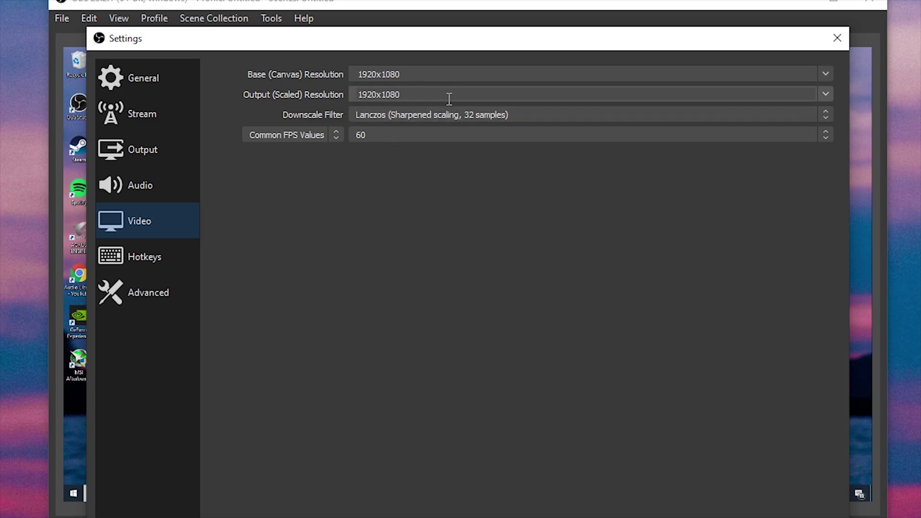
Step: Choose the Lanczos downscale filter, keeping 1920x1080 base and output resolution at 60 FPS
{"action": "left_click", "coordinate": [392, 117]}
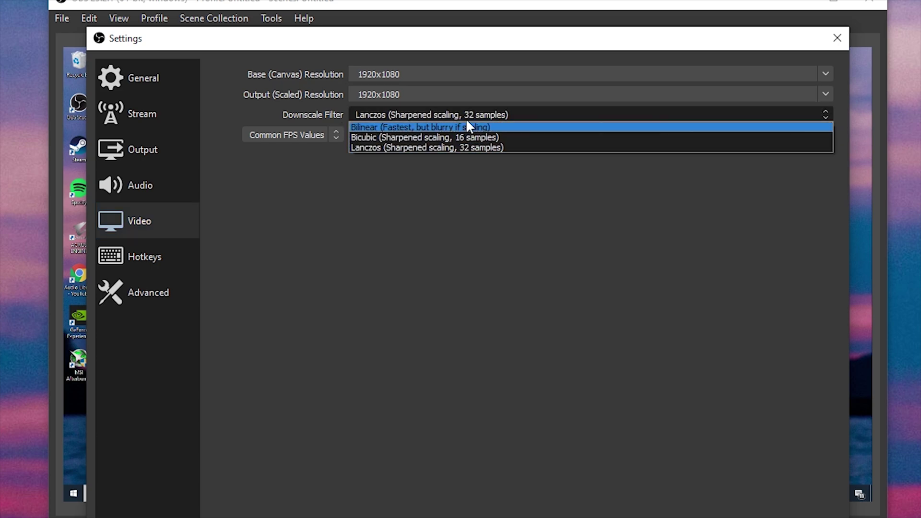
{"action": "left_click", "coordinate": [467, 148]}
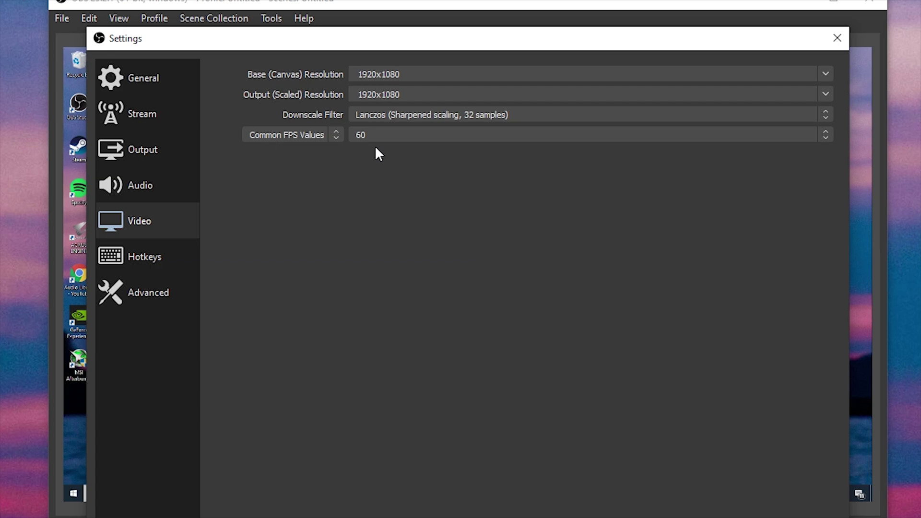
{"action": "left_click", "coordinate": [176, 291]}
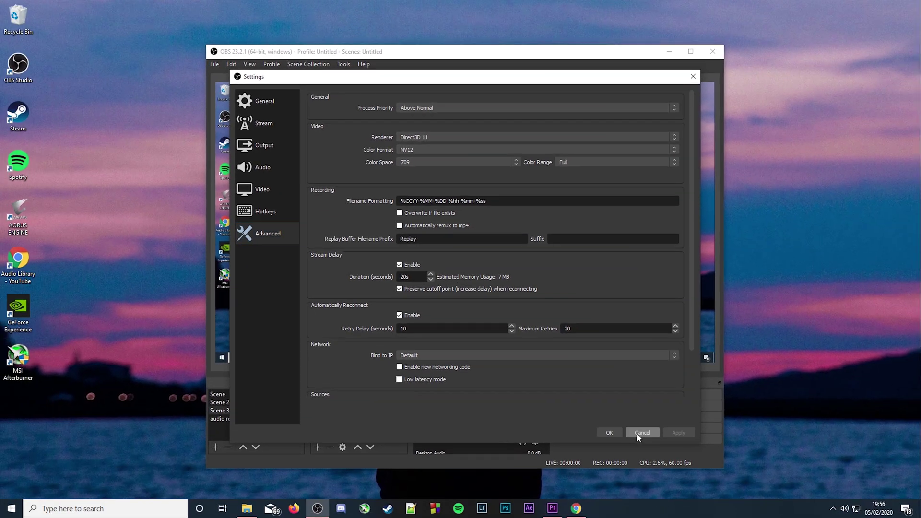
Step: Cancel the Settings dialog without applying any changes
{"action": "left_click", "coordinate": [647, 450]}
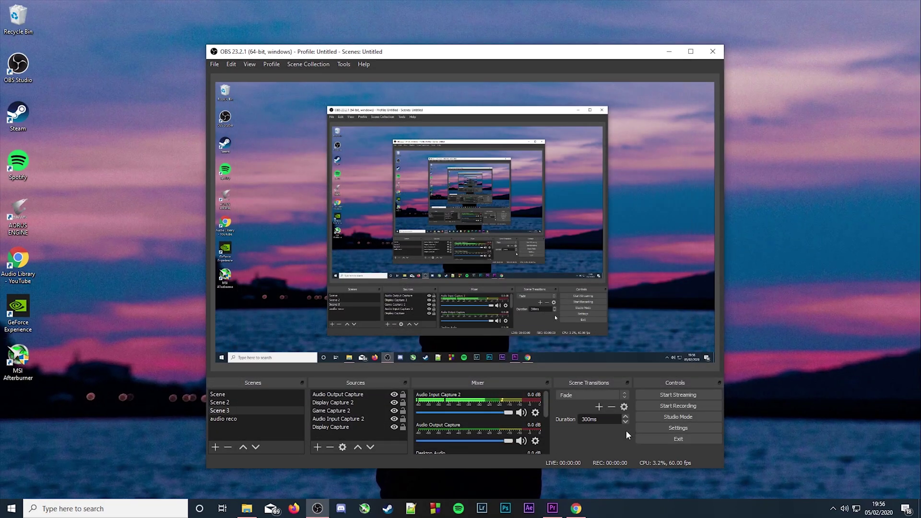